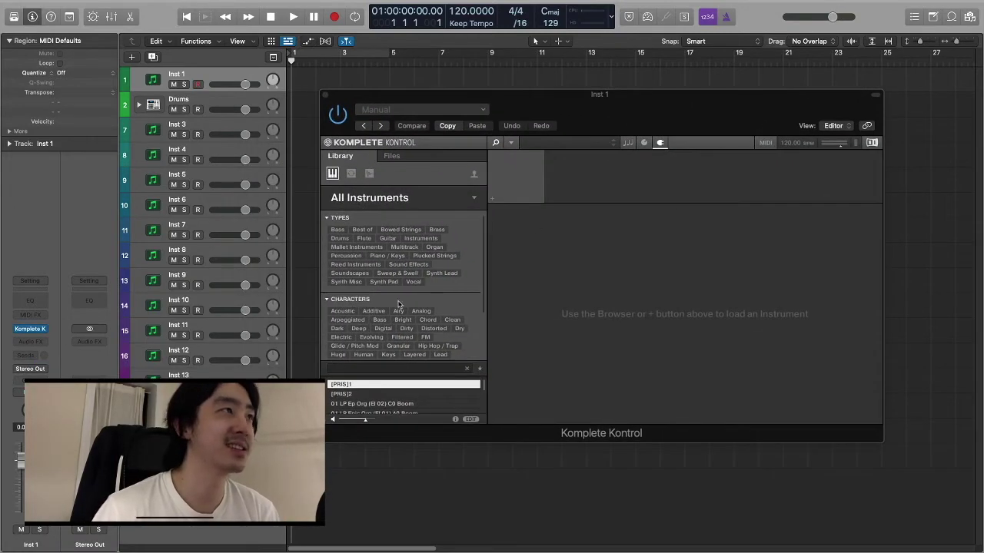
Filter the instrument library to bowed-string violins and audition Wobbly Wounded, Wilde Touch, Violins and Violin Solo.
click(400, 230)
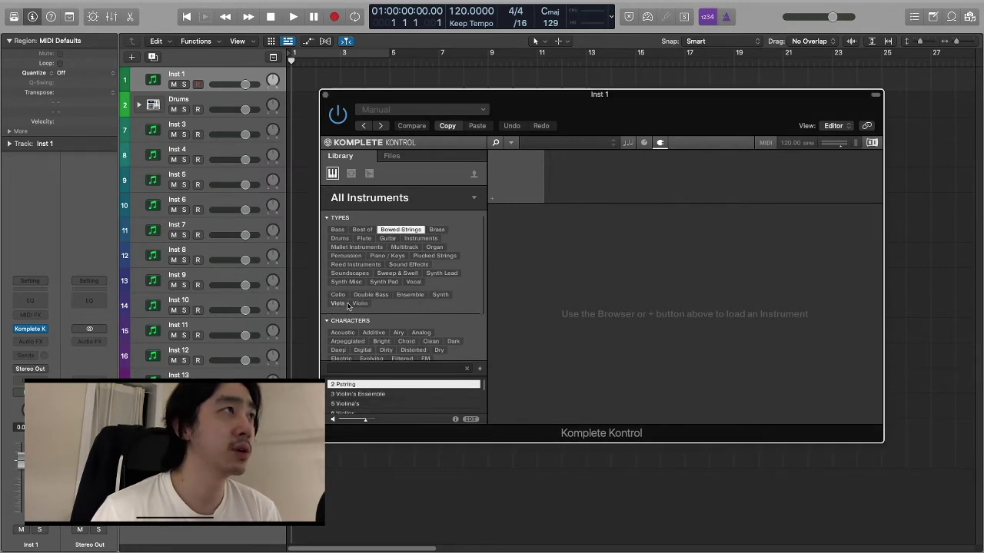
click(357, 303)
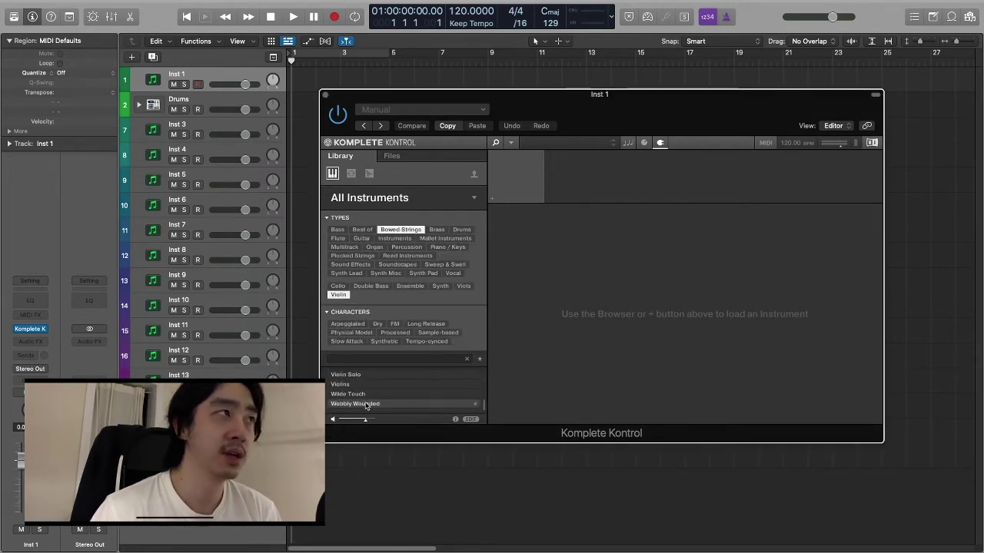
click(379, 406)
click(369, 396)
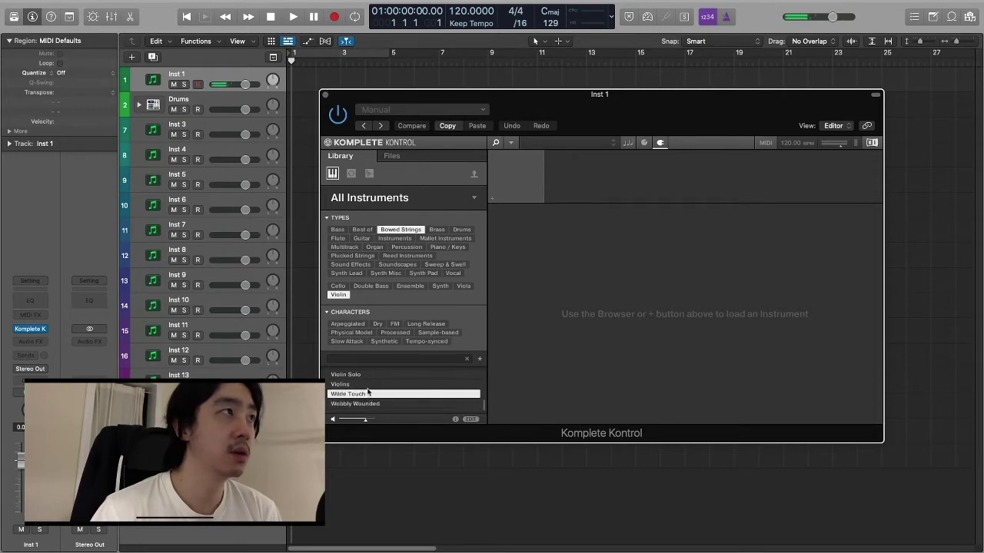
click(367, 386)
click(368, 376)
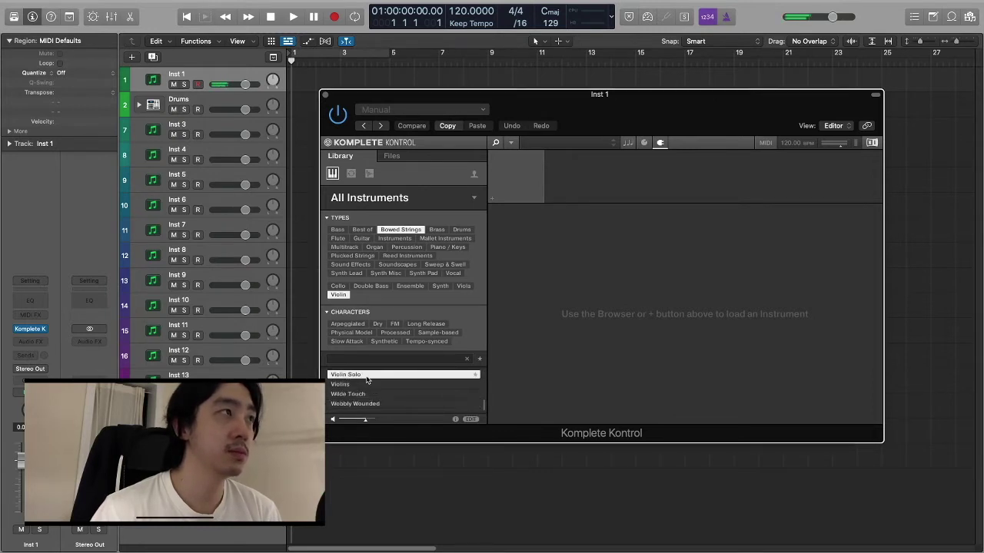
Narrow the violin presets to sample-based sounds and audition two of the remaining presets.
click(434, 332)
click(357, 395)
click(355, 405)
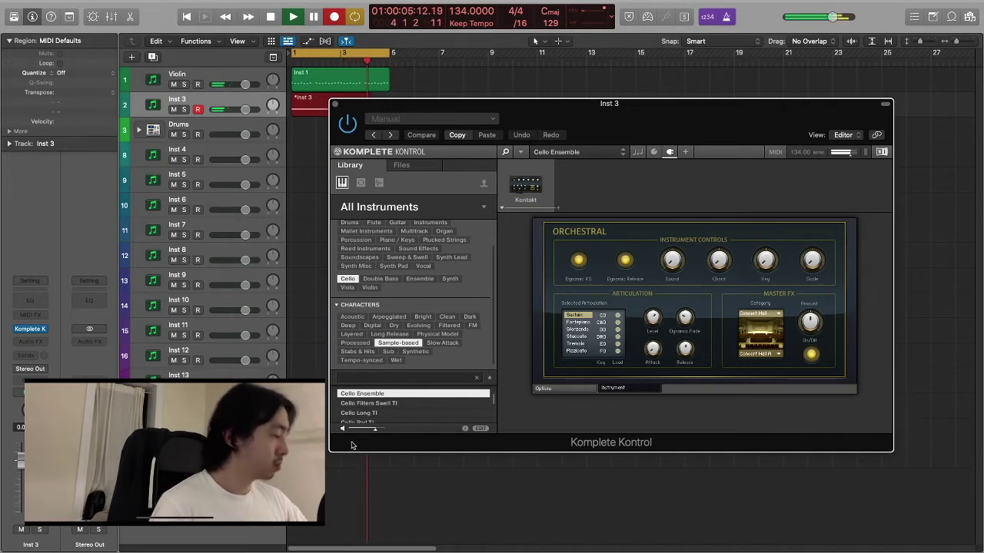
Select the Staccato articulation for the Cello Ensemble instrument.
click(578, 337)
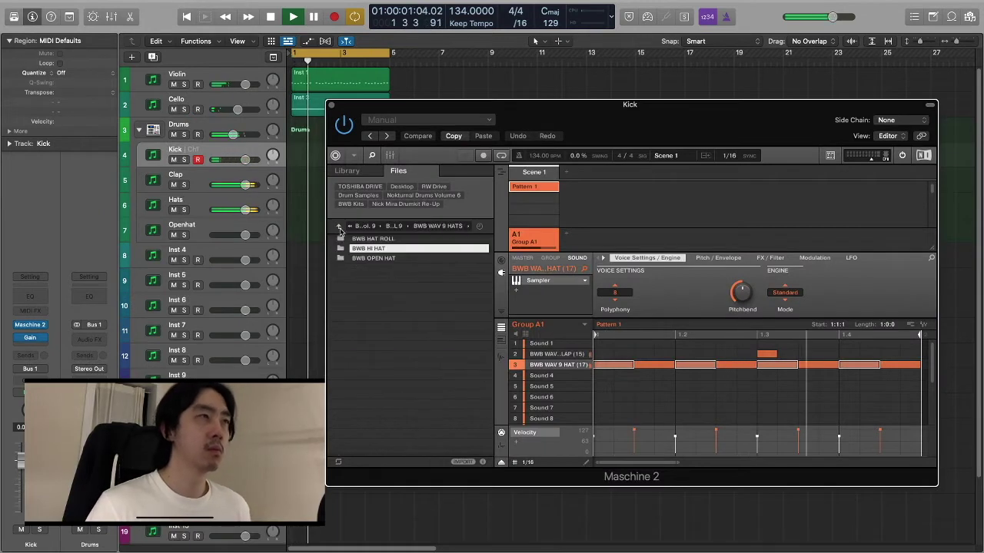
Browse the BWB WAV VOL 9 kit to the BWB OPEN HAT folder inside BWB WAV 9 HATS.
click(339, 227)
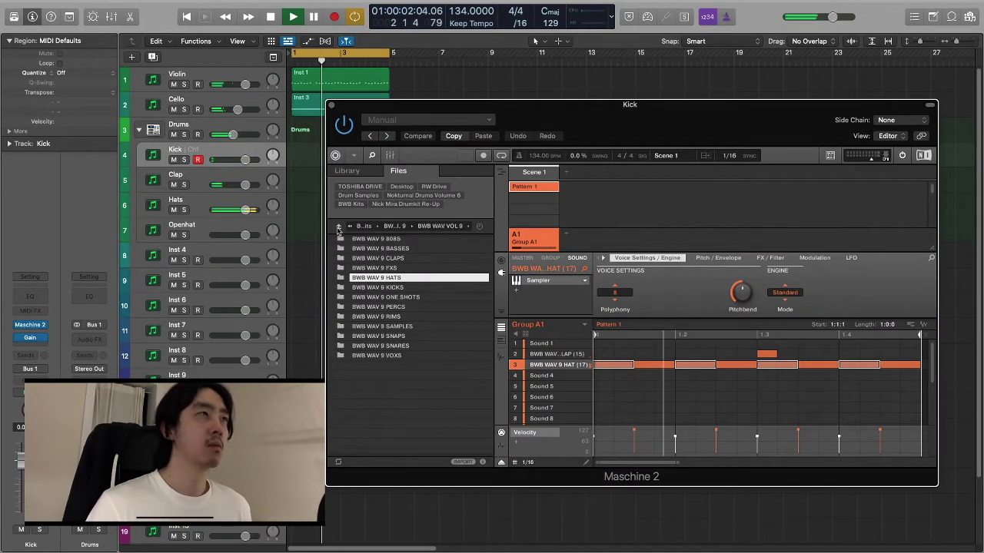
click(381, 269)
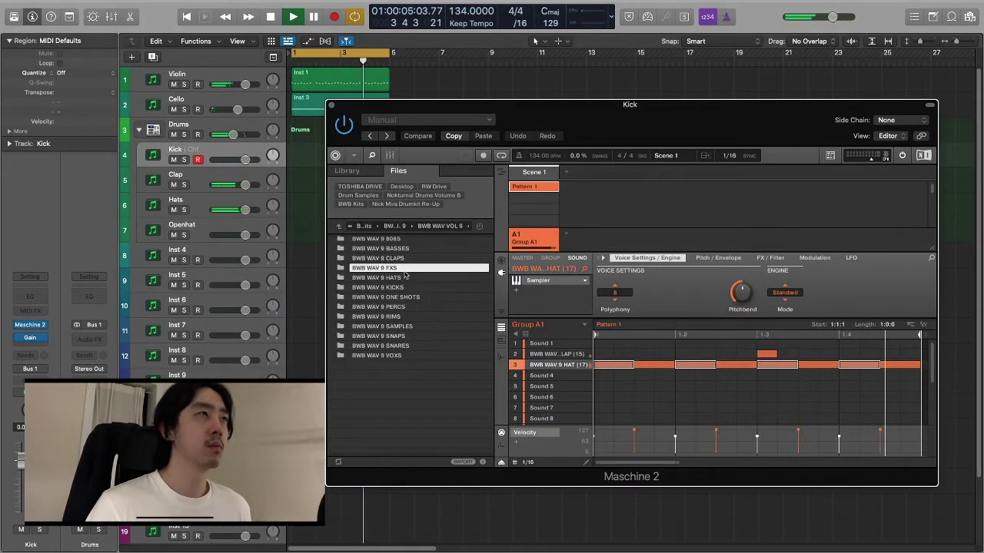
double_click(405, 277)
double_click(388, 248)
Audition the BWB WAV 9 open hat samples one after another against the playing loop.
key(Down)
key(Down)
key(Down)
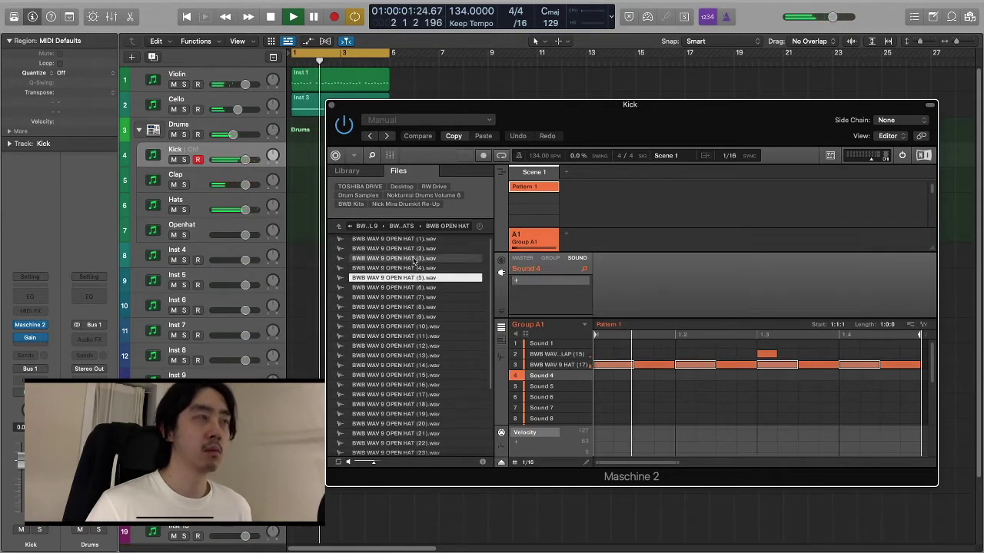
key(Up)
key(Up)
key(Up)
key(Down)
key(Down)
key(Down)
key(Down)
key(Down)
key(Down)
key(Up)
key(Up)
key(Up)
key(Up)
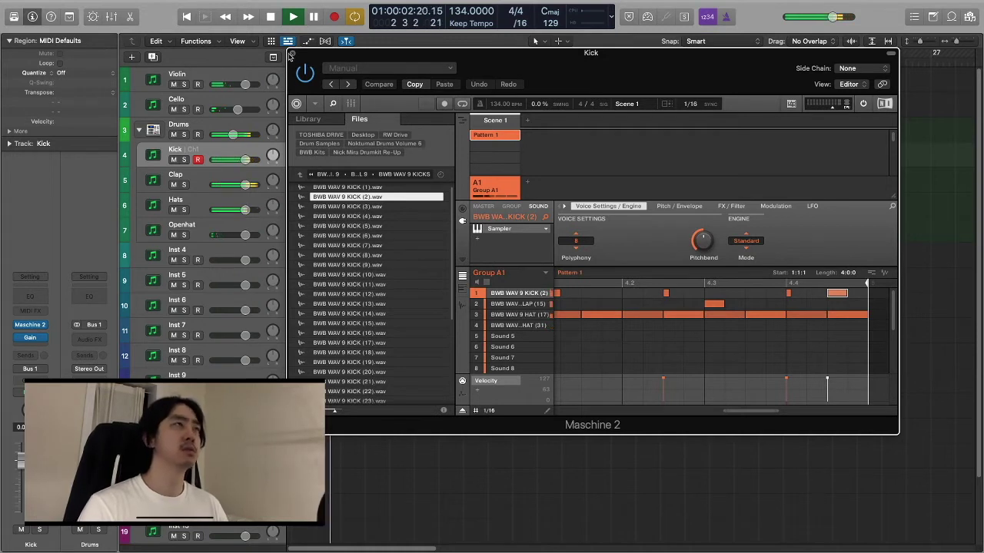
Return the sample browser from the kicks folder to the BWB WAV VOL 9 folder.
click(301, 175)
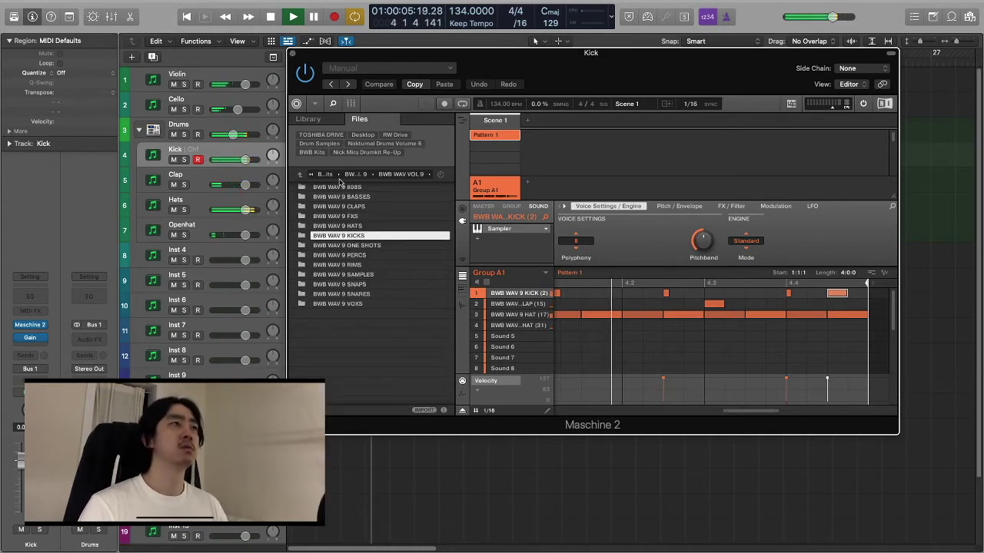
Shorten the 808 note in the second half of bar 1 so it ends at bar 2.
key(2)
click(388, 273)
drag(475, 273, 450, 276)
click(384, 322)
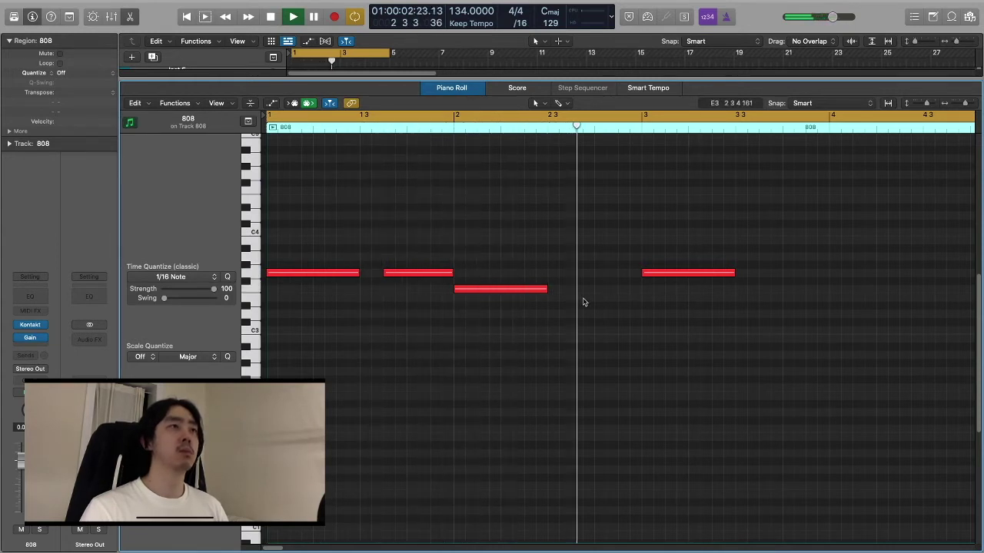
Finish the F3 notes at the end of bar 2 with a last note of length 0 0 2 0 and play the pattern.
mouse_move(638, 290)
mouse_down()
mouse_move(618, 290)
mouse_move(660, 291)
mouse_move(640, 290)
mouse_up()
click(621, 290)
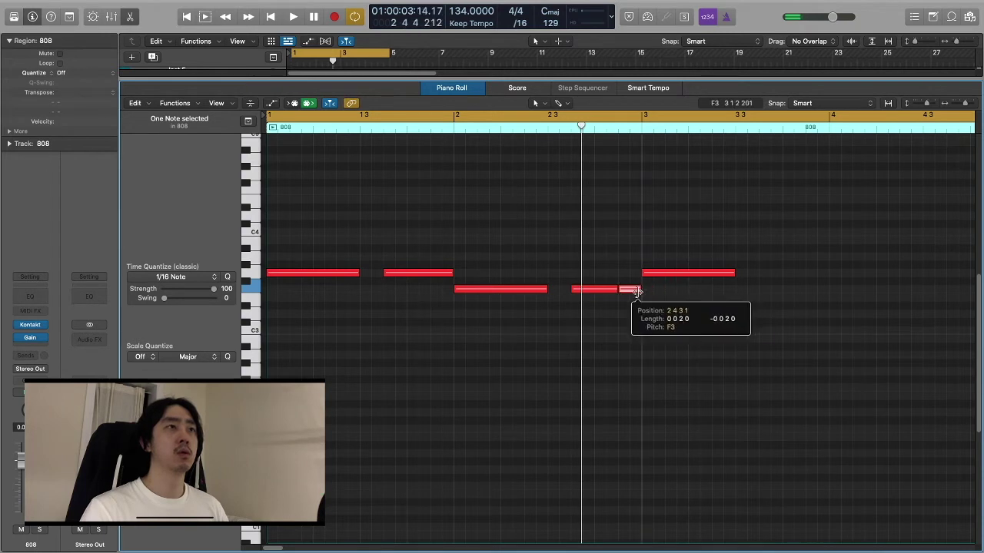
click(641, 252)
key(space)
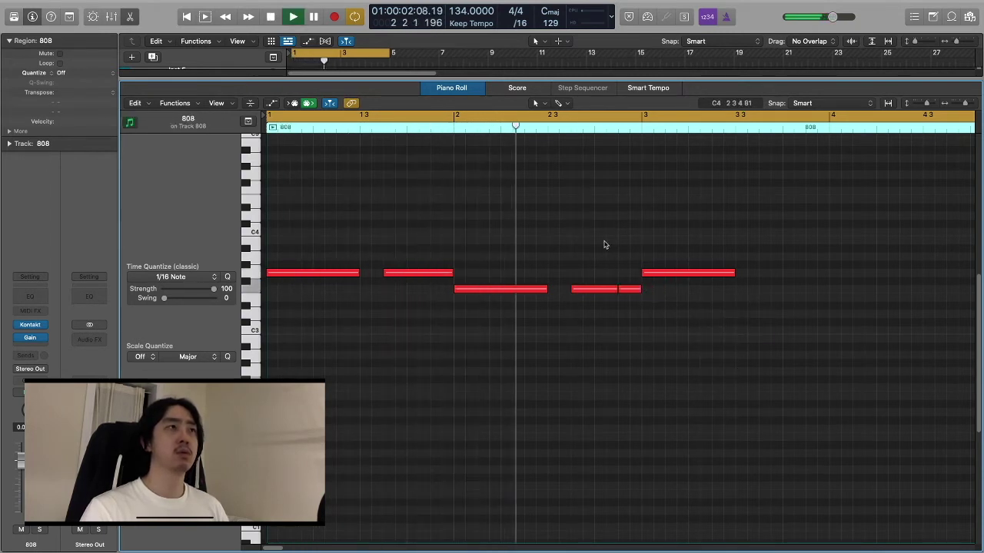
Delete the 808 note at bar 3, repeat the first two bars' notes from bar 3, and play the pattern.
key(space)
click(696, 275)
key(Delete)
drag(620, 370, 321, 222)
click(744, 415)
drag(700, 371, 341, 228)
key(super+r)
key(space)
click(512, 378)
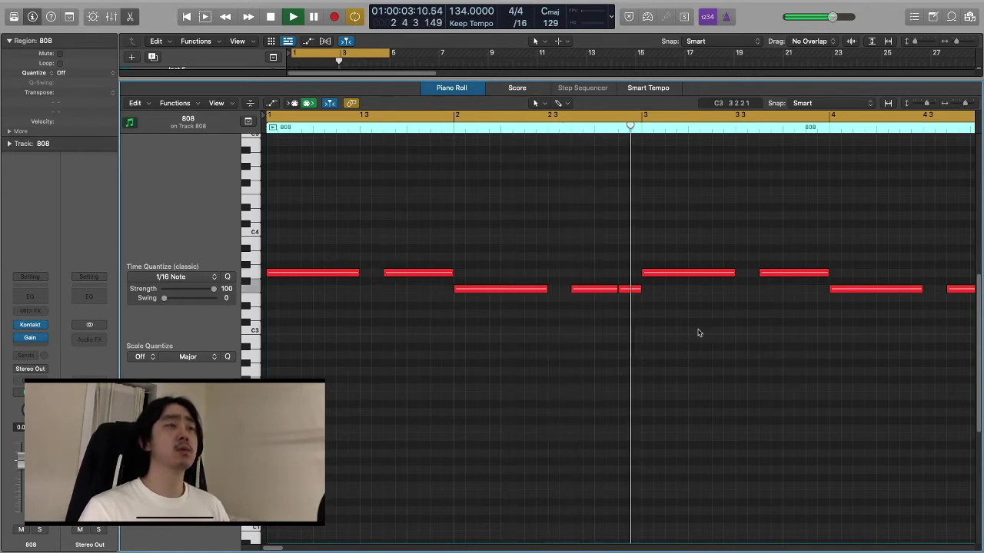
scroll(692, 333, right, 5)
scroll(466, 245, left, 5)
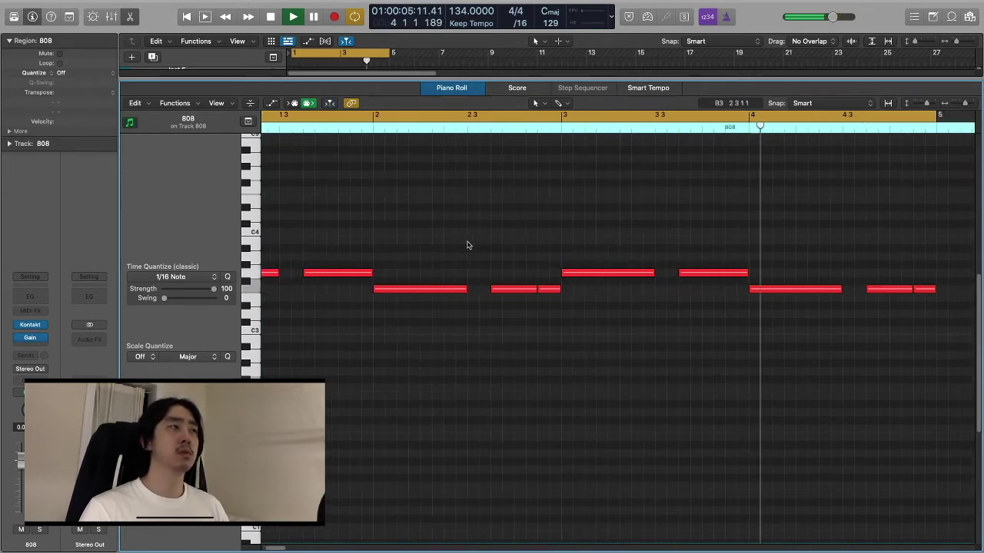
scroll(466, 246, up, 3)
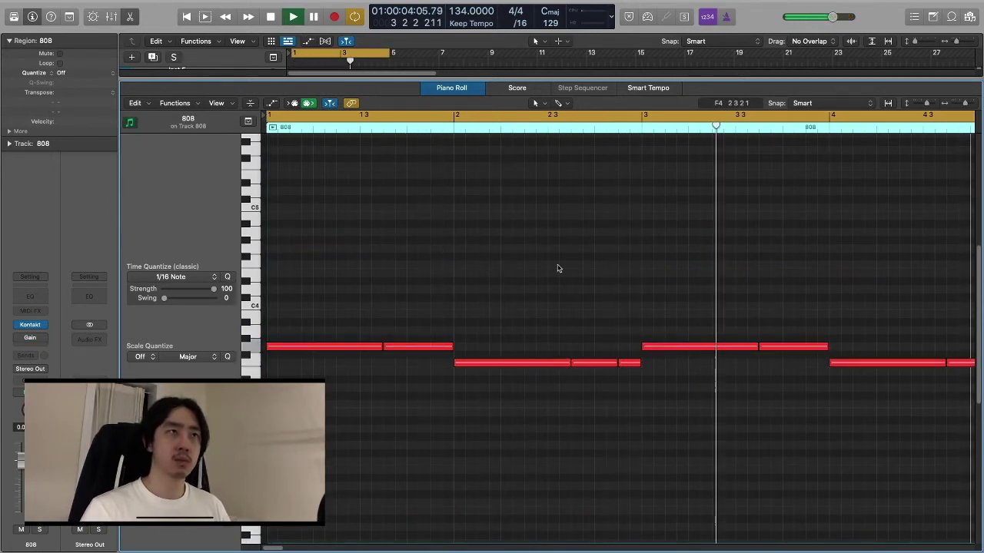
click(452, 89)
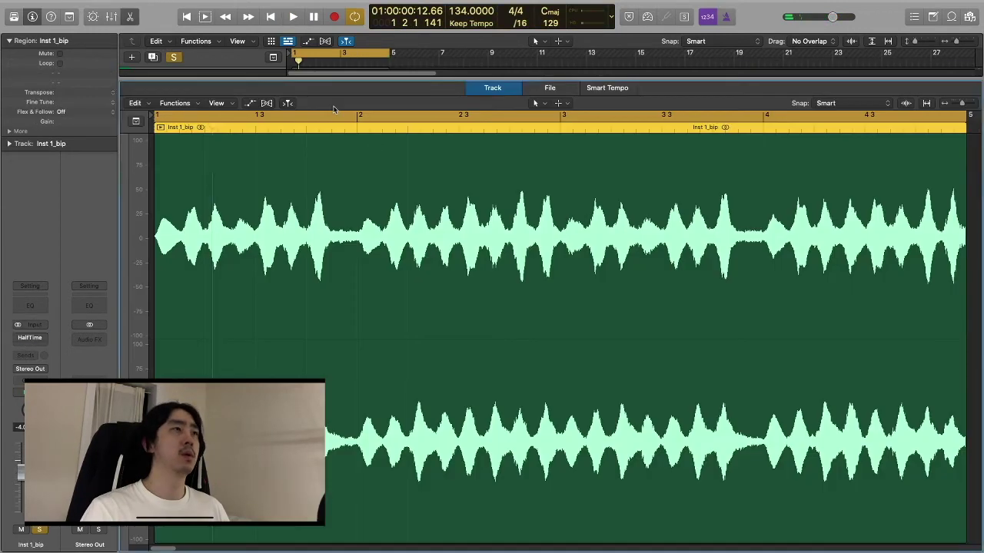
Reverse the Inst 1_bip audio in the file editor and play it back.
click(561, 91)
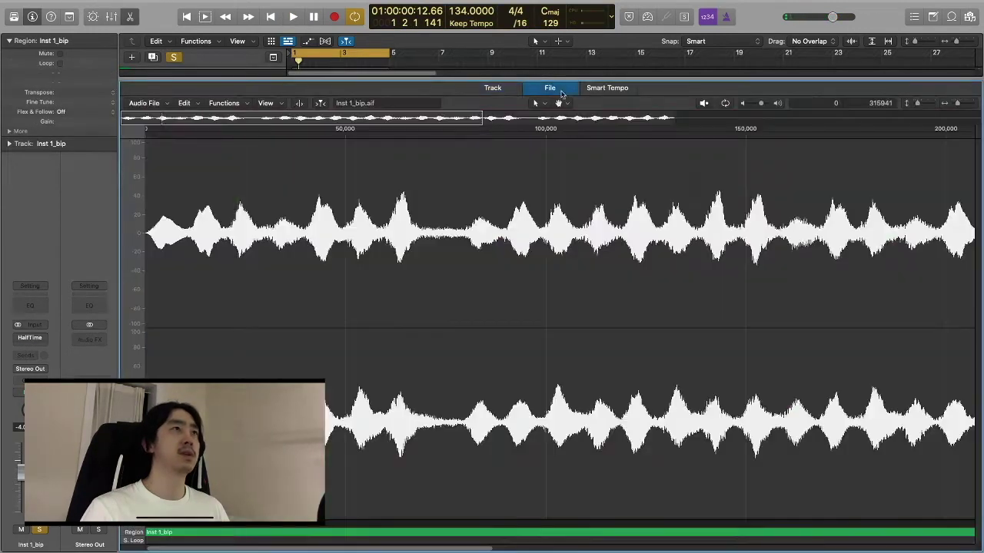
click(185, 103)
click(224, 103)
click(224, 103)
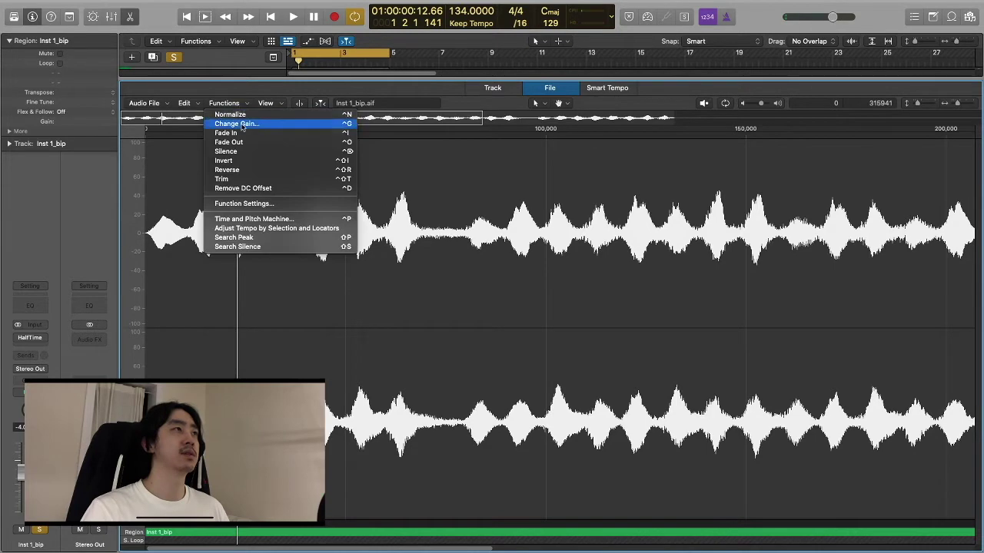
click(233, 169)
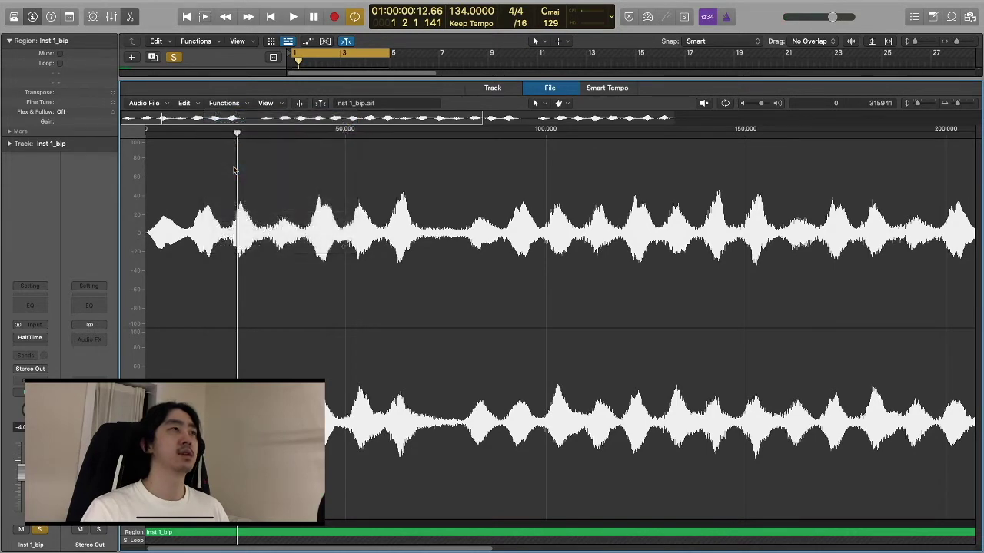
key(space)
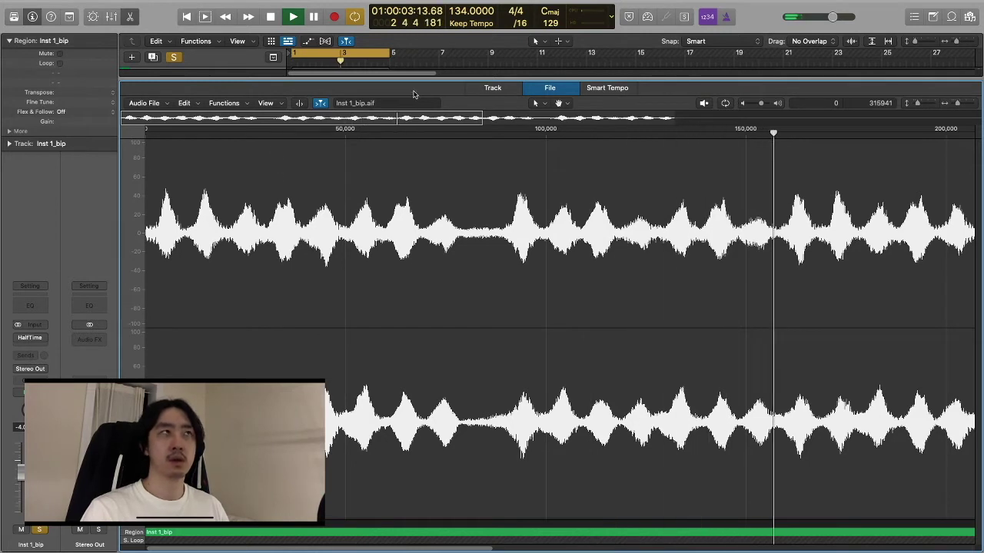
key(space)
Enable the HalfTime effect on the Inst 1_bip track and listen to it in the arrangement.
click(18, 338)
key(space)
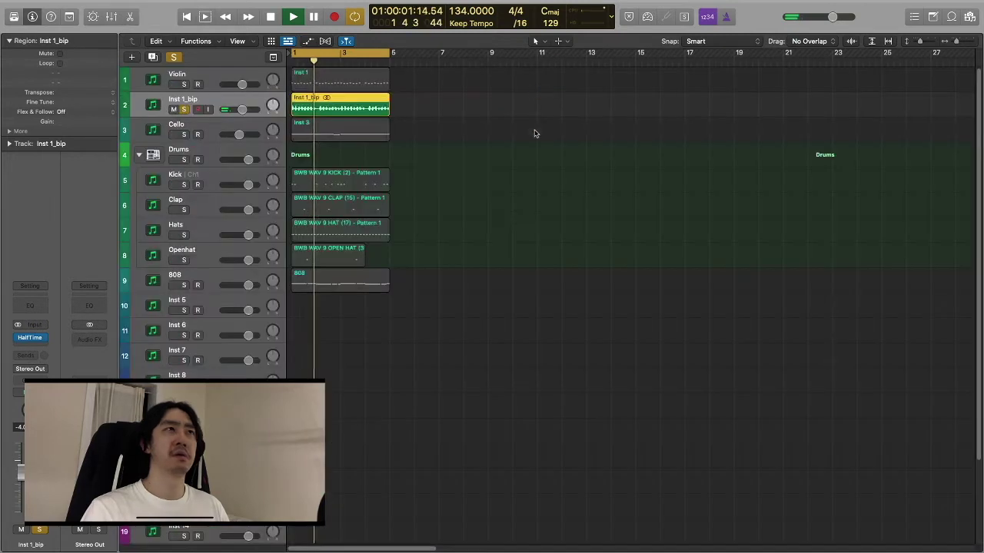
key(e)
right_click(461, 217)
key(Escape)
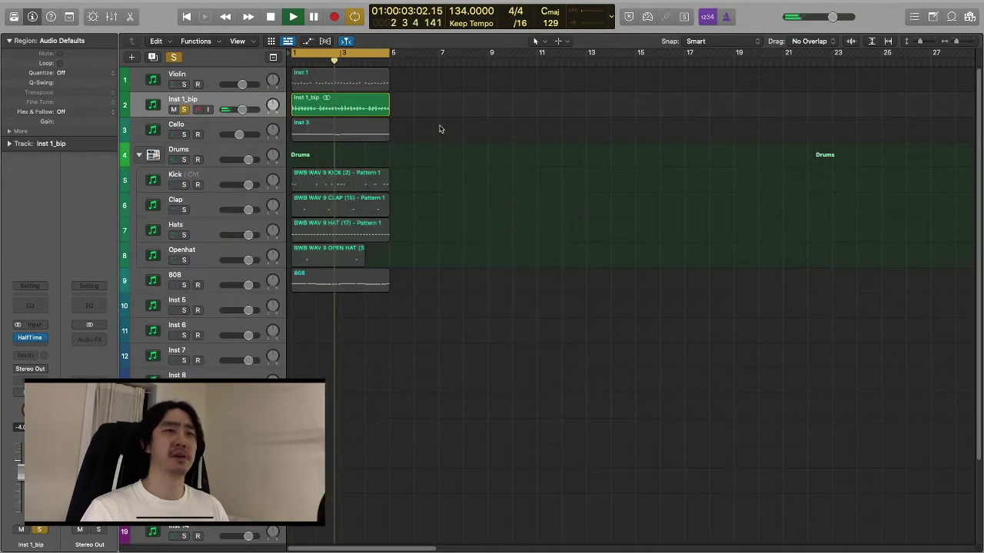
key(super+a)
key(space)
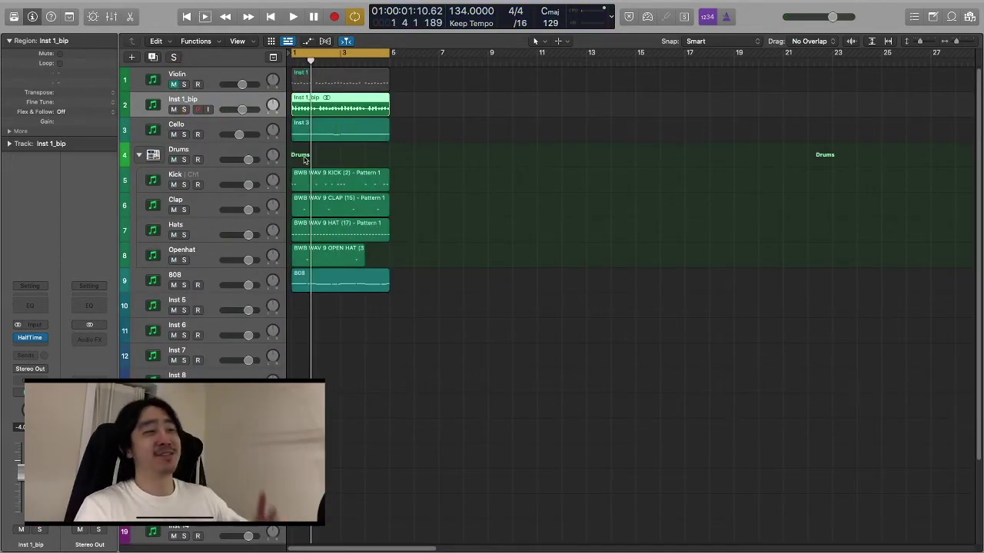
click(577, 174)
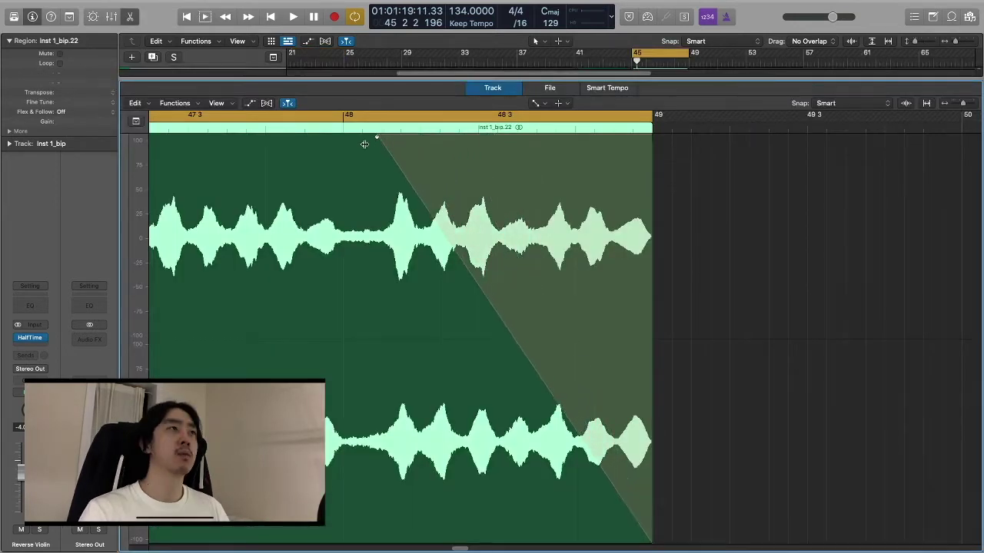
Shorten the fade-out on the Inst 1_bip.22 region to begin about a quarter into bar 48 and play it back.
drag(374, 136, 421, 140)
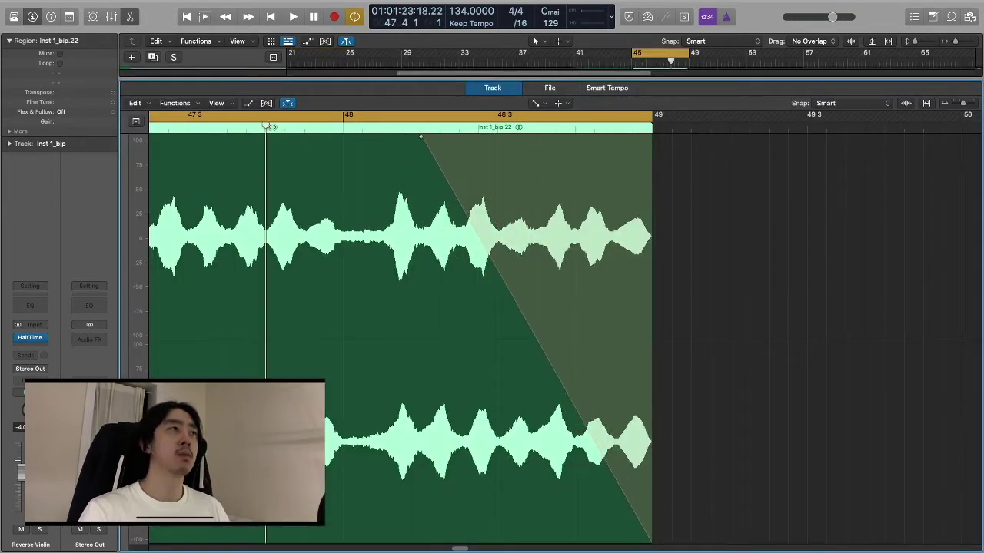
key(space)
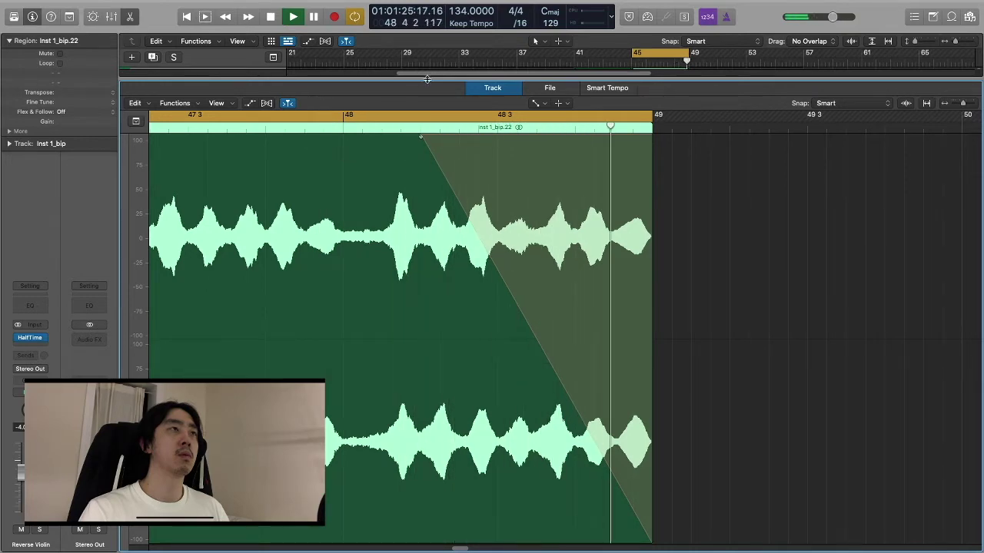
scroll(499, 231, left, 3)
key(e)
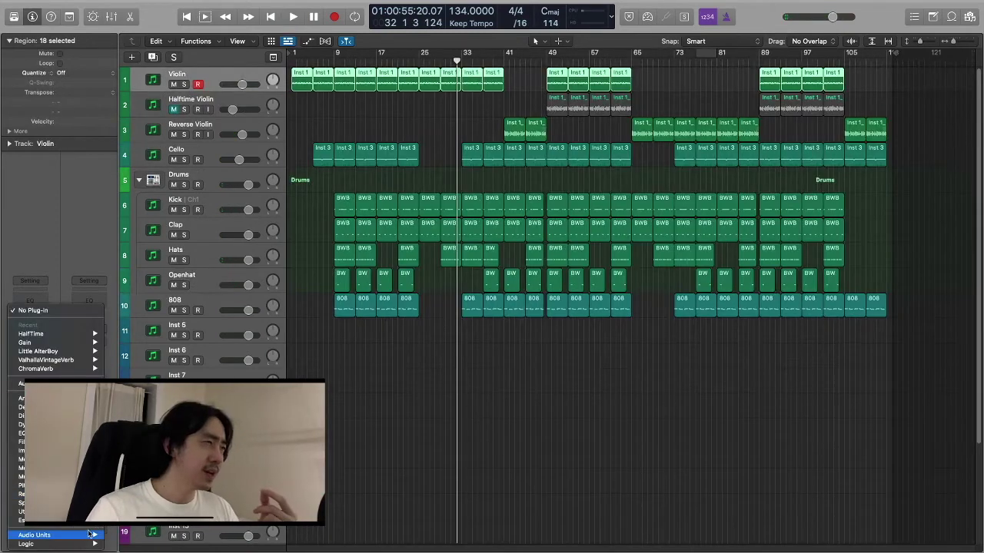
Insert RC-20 Retro Color on the Violin track and switch off its Noise module.
mouse_move(108, 543)
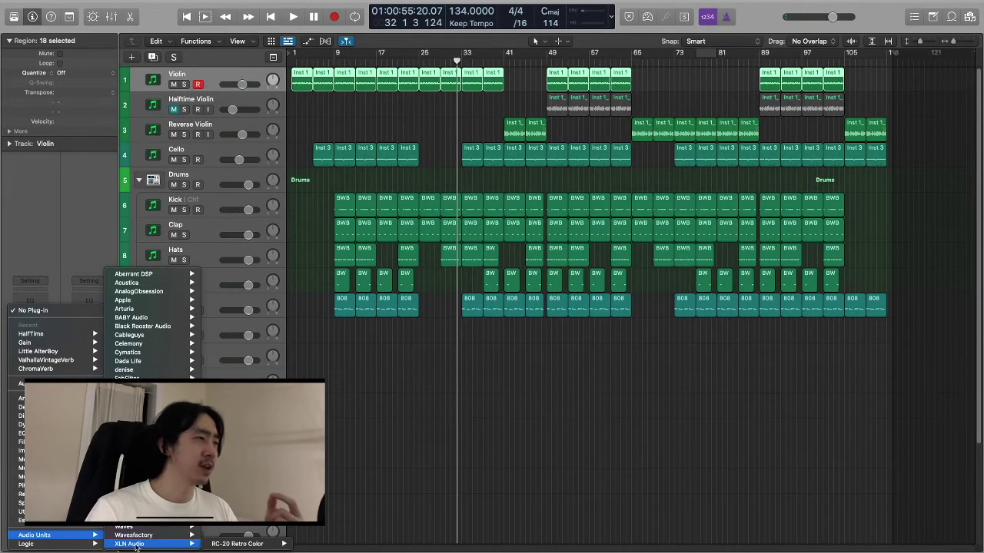
key(Escape)
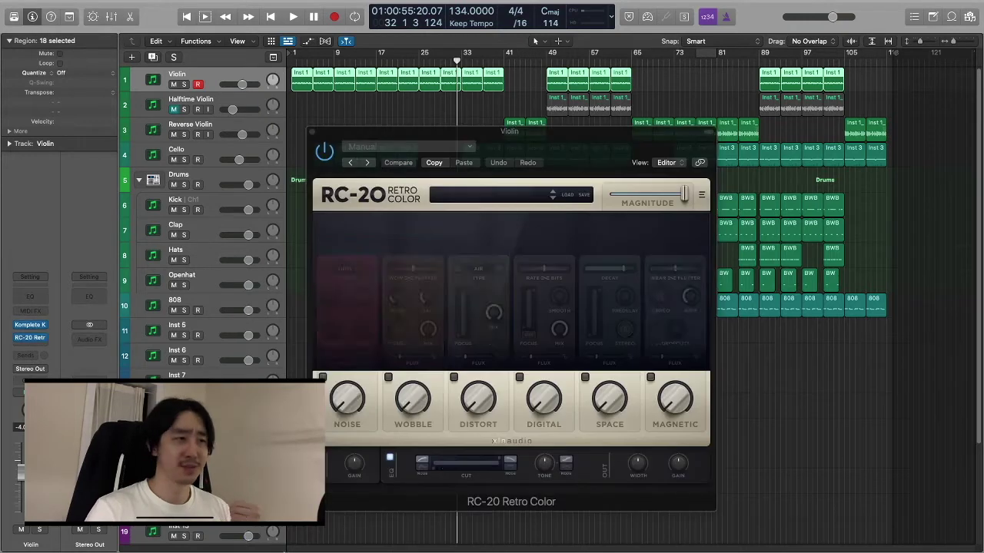
drag(576, 156, 572, 123)
click(799, 425)
click(330, 336)
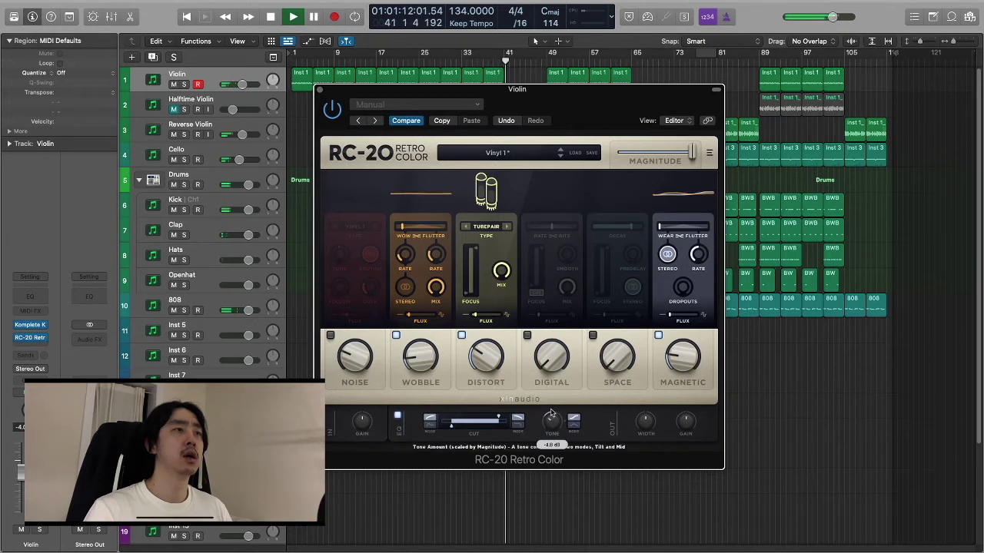
Replay the arrangement from about bar 24 while adjusting RC-20's Tone amount.
click(415, 61)
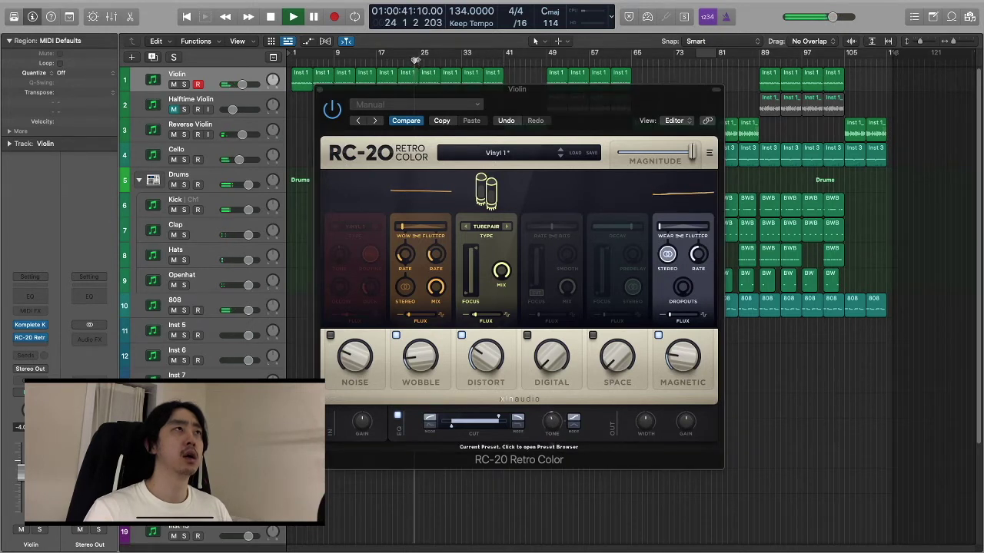
click(551, 406)
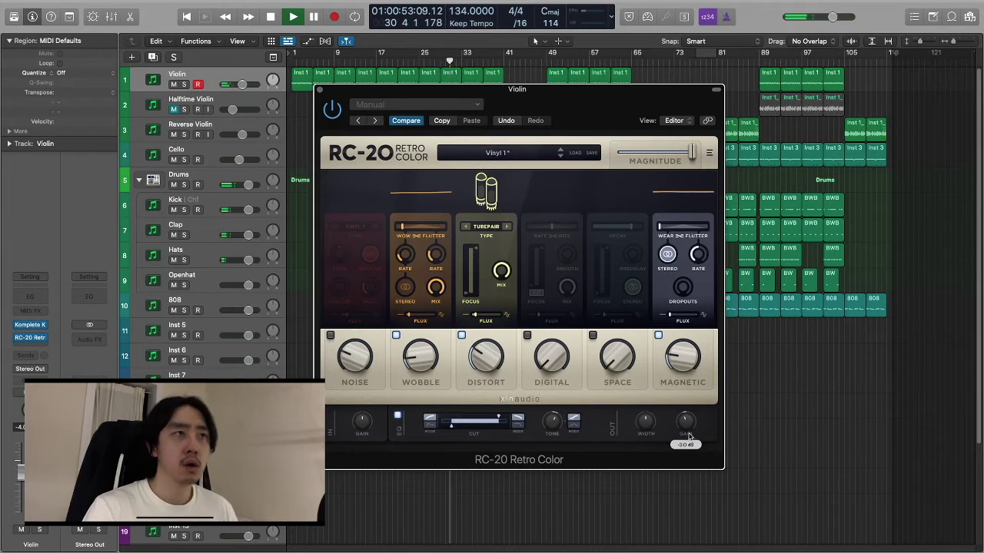
Listen from bar 33, cycle RC-20's distortion type from Crunch to Tubepair, and toggle the Space module.
click(471, 58)
mouse_move(429, 352)
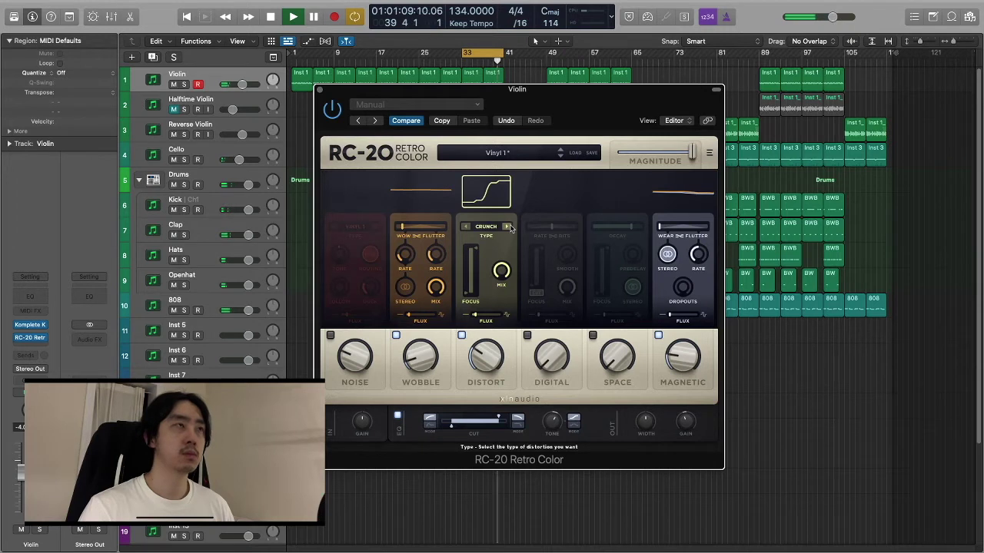
click(508, 227)
click(507, 227)
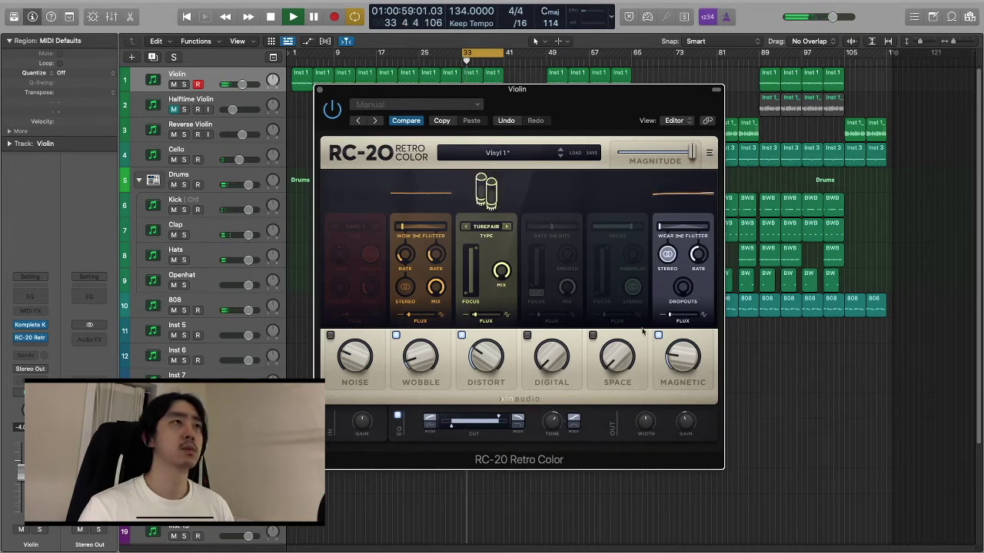
click(593, 336)
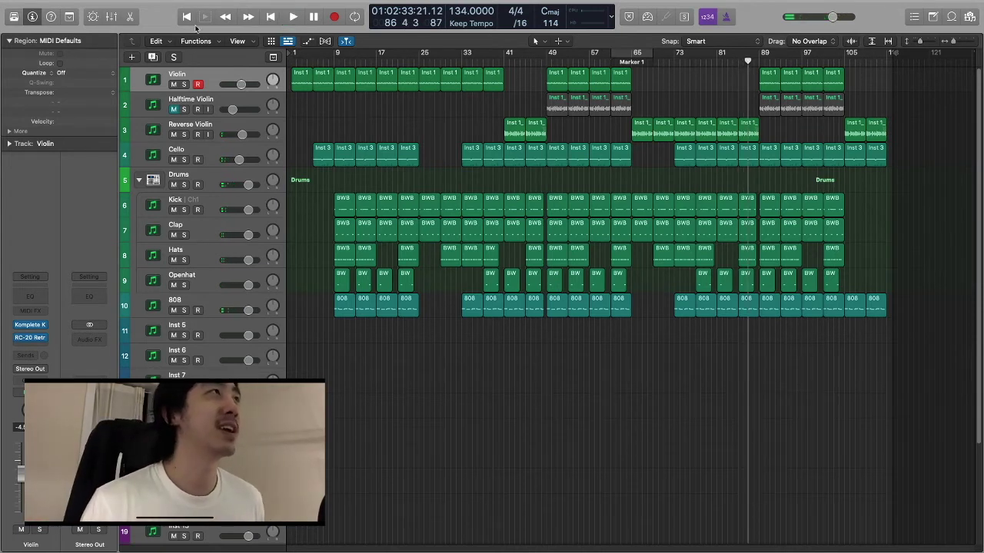
Play through the arrangement, stop it, and return the playhead to the beginning.
key(space)
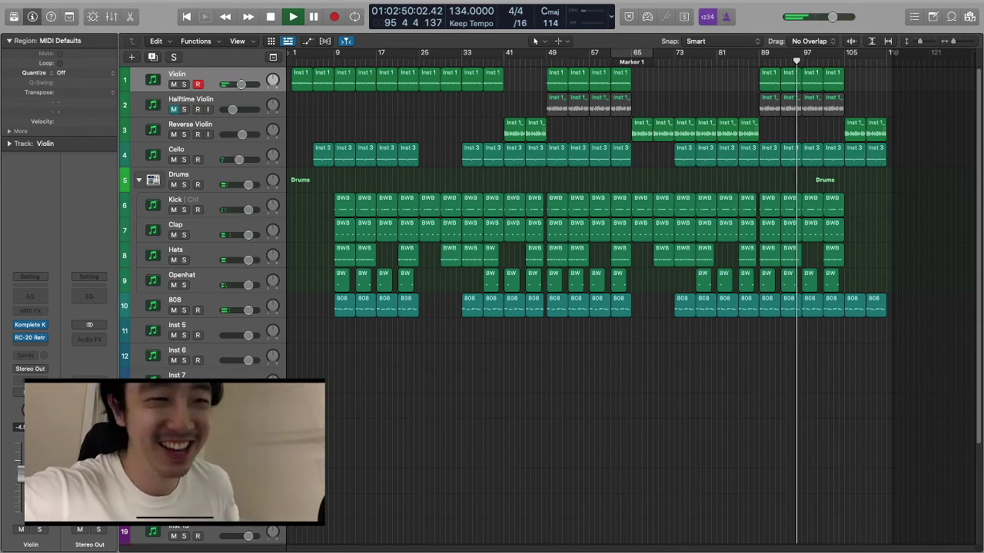
key(space)
key(Return)
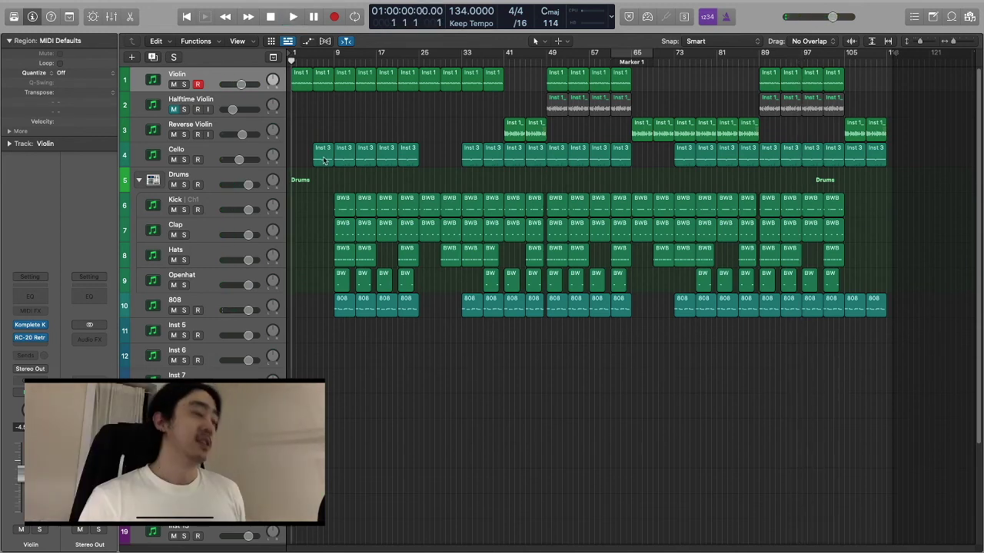